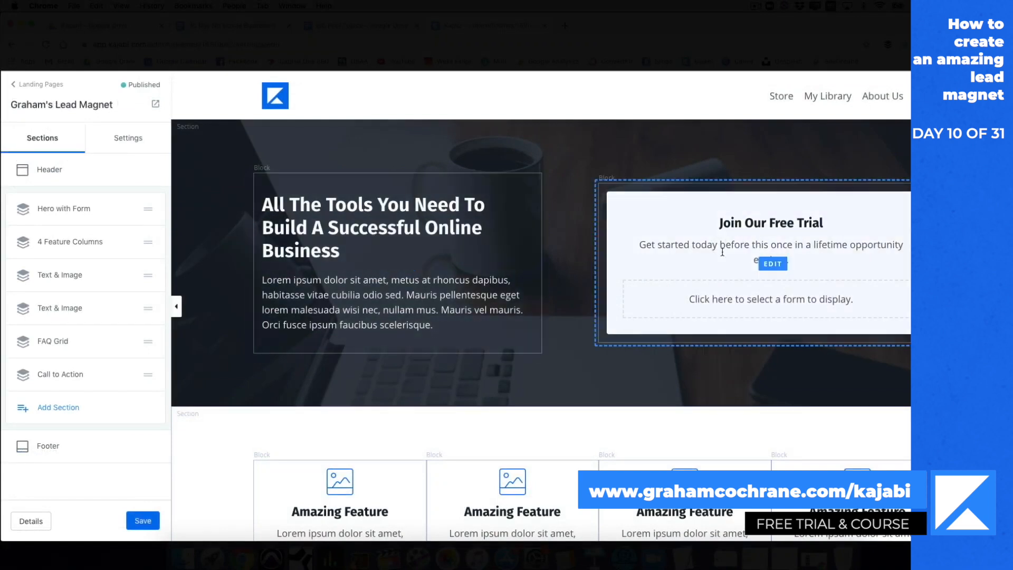
# Hide the Call to Action, FAQ Grid, both Text & Image and 4 Feature Columns sections of the landing page.
pyautogui.scroll(-5, 774, 252)
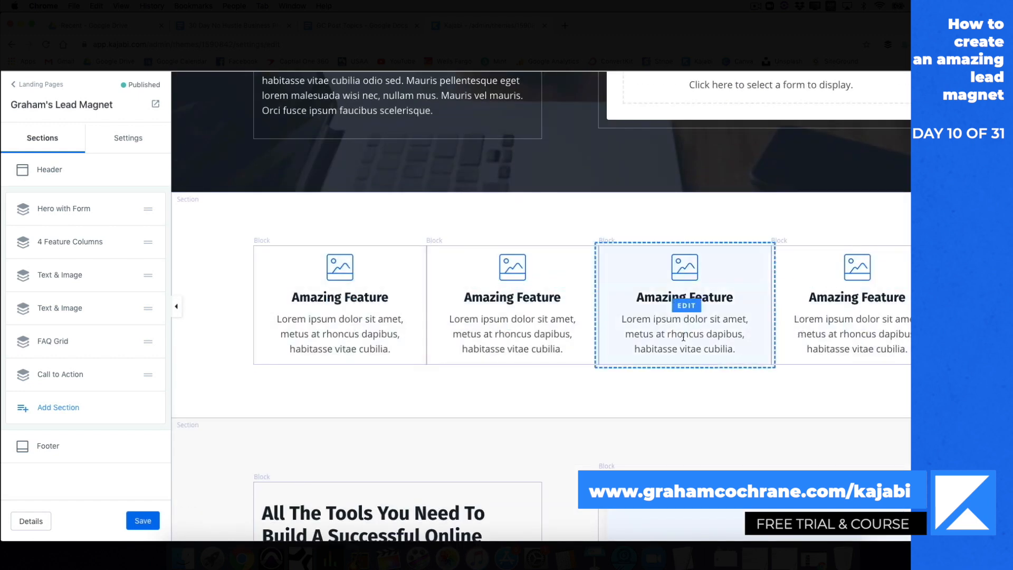
pyautogui.scroll(-15, 563, 347)
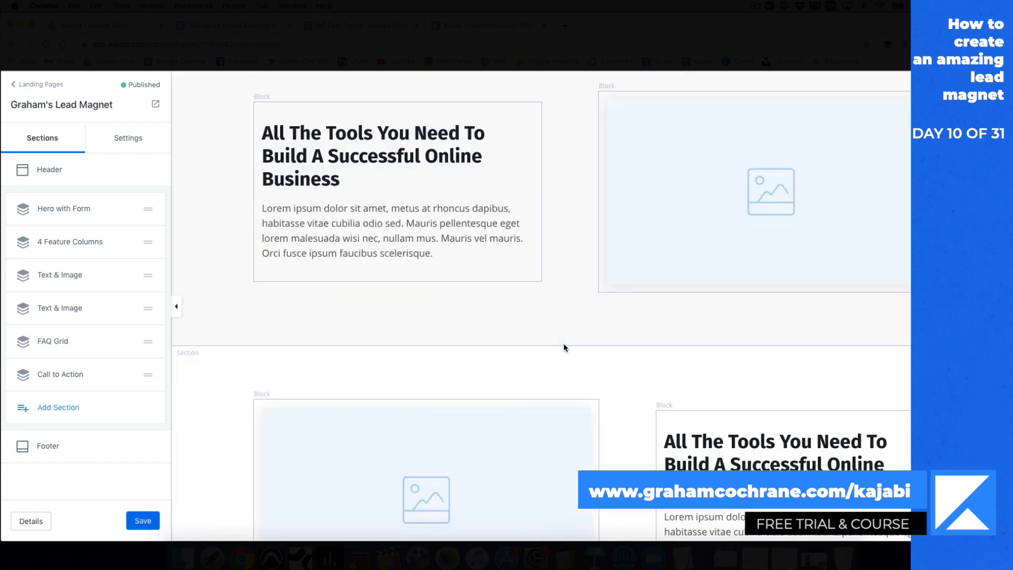
pyautogui.scroll(10, 563, 347)
pyautogui.scroll(5, 563, 346)
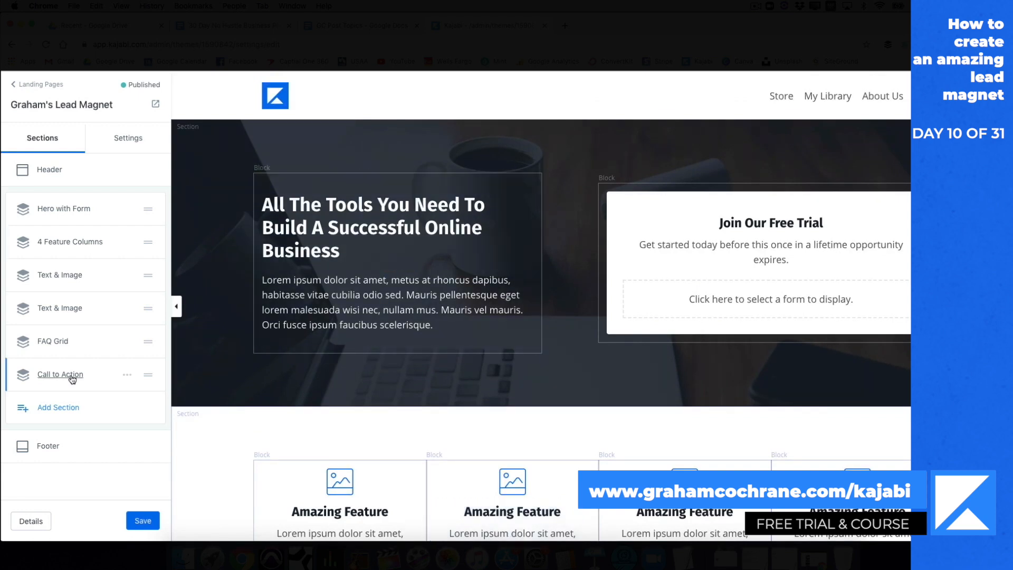
pyautogui.click(127, 375)
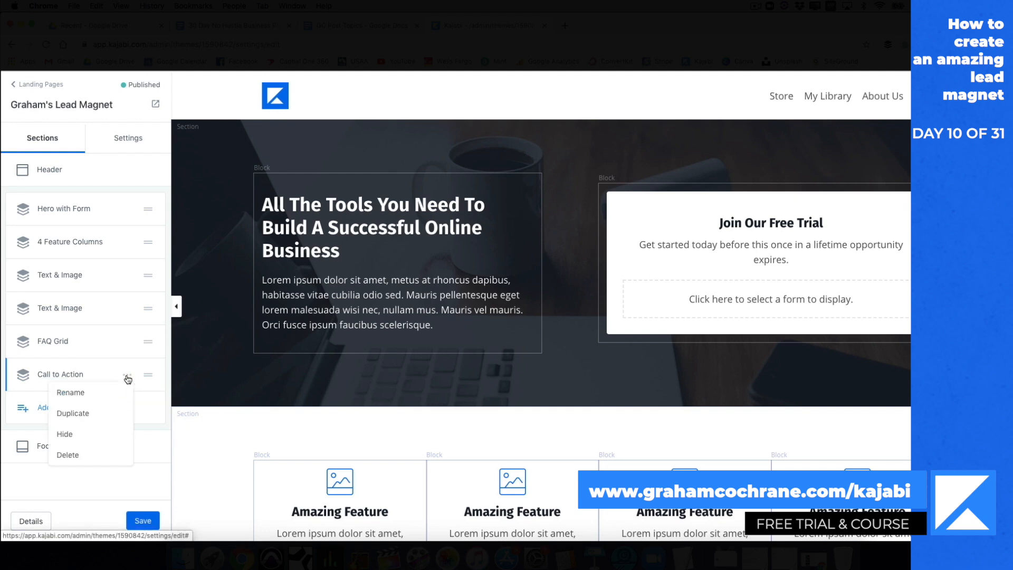
pyautogui.click(83, 434)
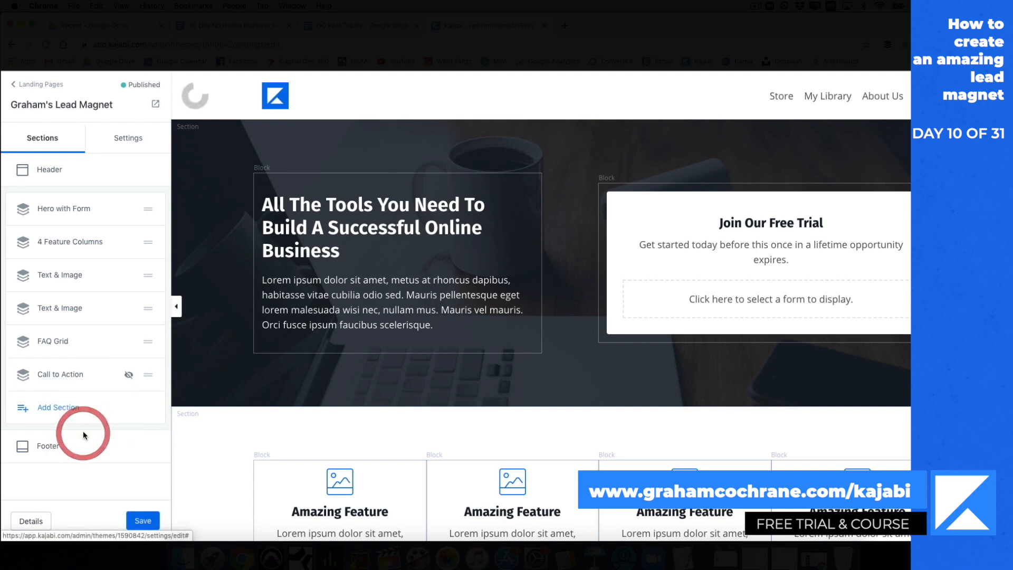
pyautogui.click(128, 341)
pyautogui.click(90, 404)
pyautogui.click(127, 309)
pyautogui.click(99, 367)
pyautogui.click(127, 279)
pyautogui.click(87, 337)
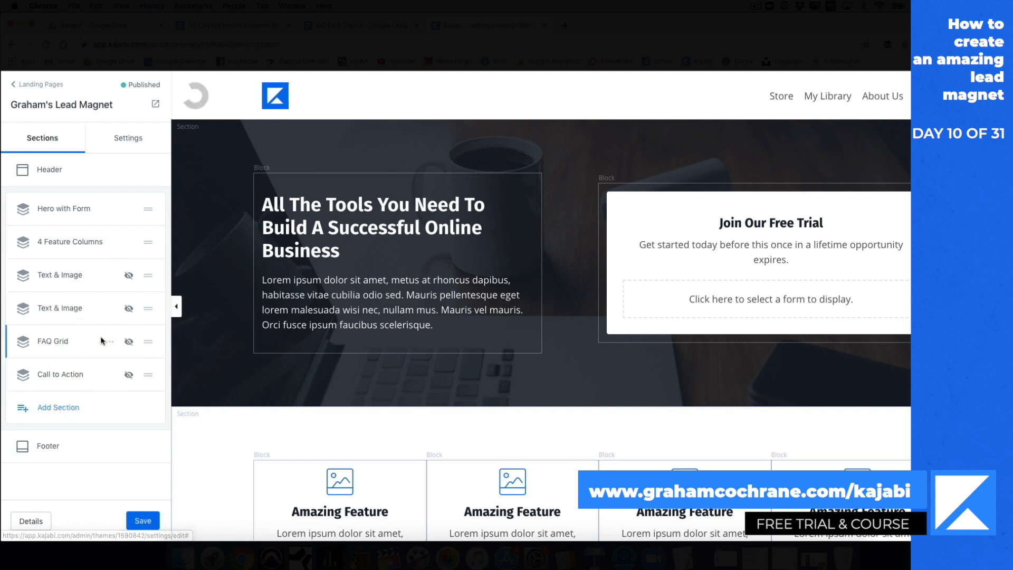
pyautogui.click(127, 243)
pyautogui.click(98, 301)
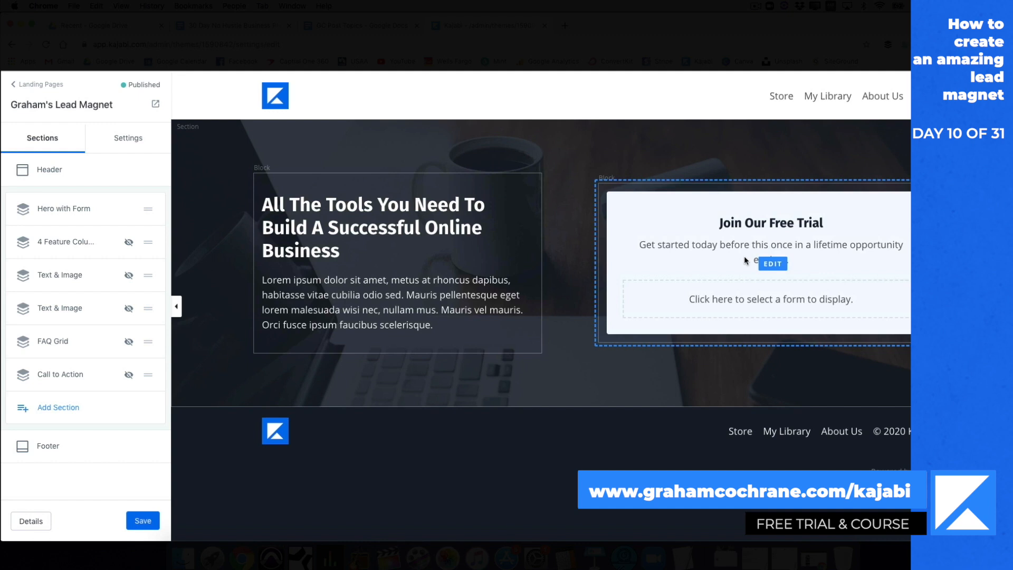
# Replace the hero text block's heading with "Lose 5 Pounds This Week Without Exercise", correcting the spelling of the last word.
pyautogui.click(435, 199)
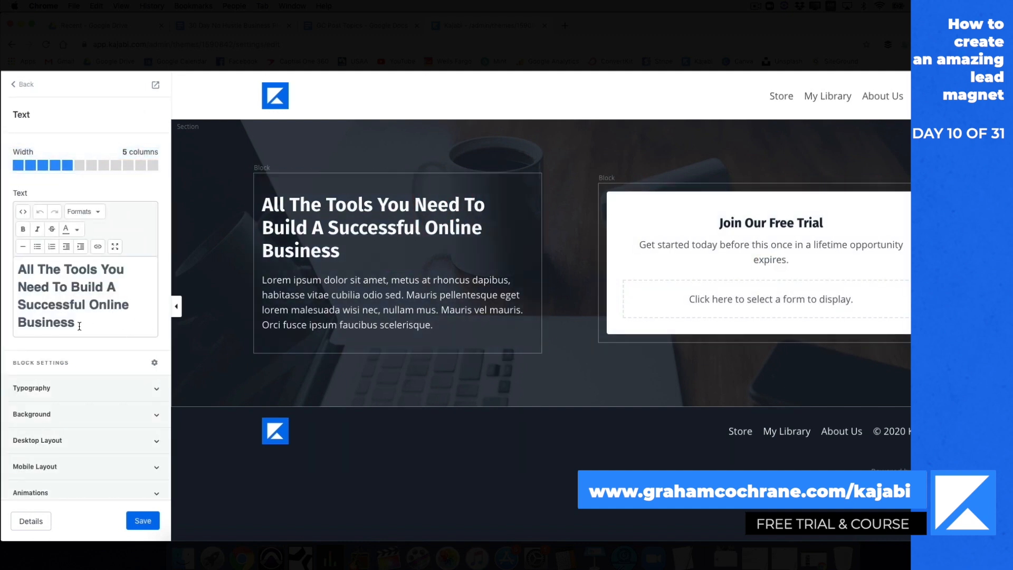
pyautogui.moveTo(76, 323); pyautogui.dragTo(15, 271)
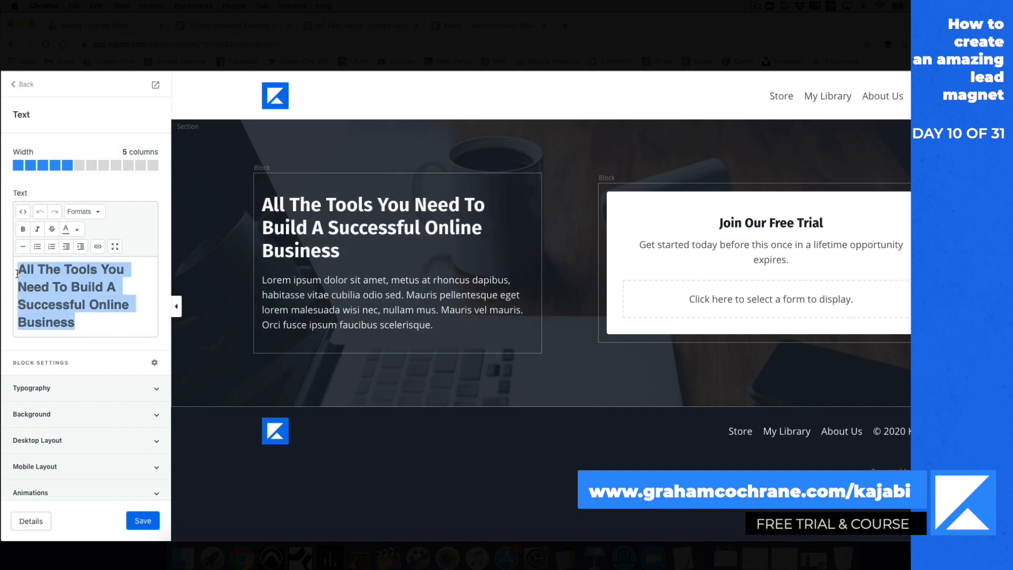
pyautogui.write('Lose 5 Pounds This Week Without Ex')
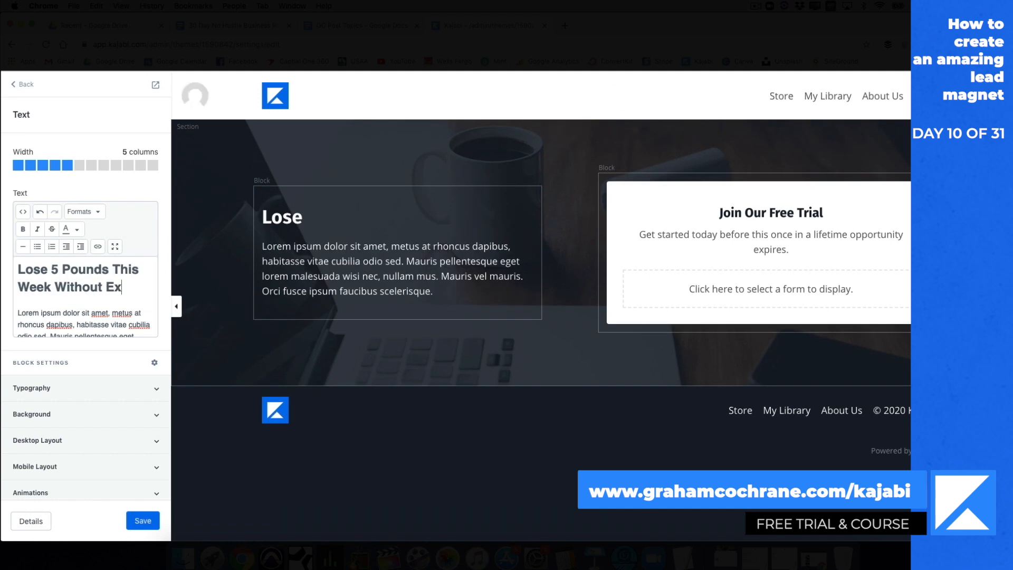
pyautogui.write('cersise')
pyautogui.rightClick(79, 304)
pyautogui.click(97, 306)
# Replace the hero paragraph with "Download my FREE 7 day weight loss cheatsheet and learn how to lose your next 5 pounds in a healthy and sustainable way.".
pyautogui.scroll(-2, 96, 316)
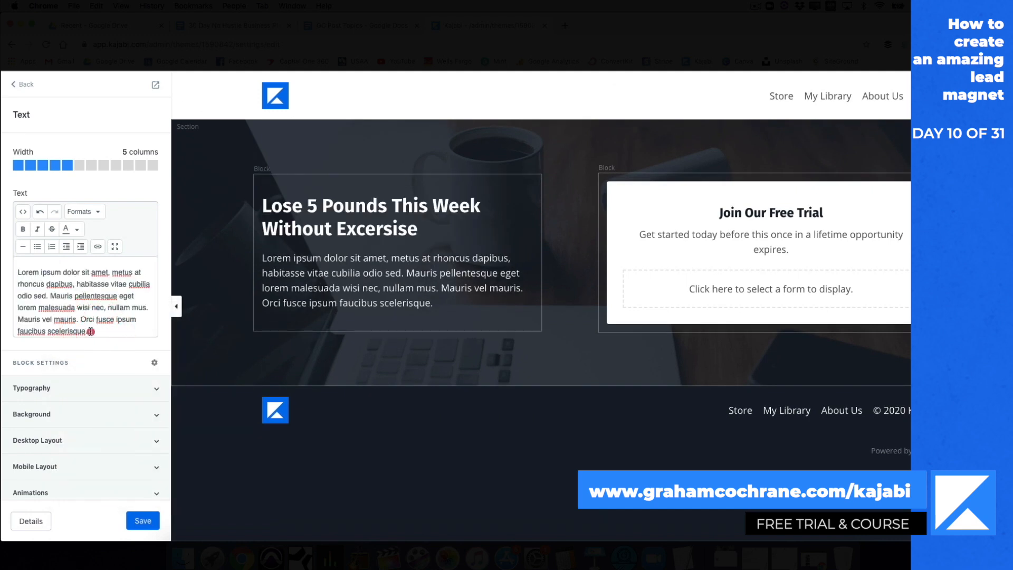
pyautogui.moveTo(94, 331); pyautogui.dragTo(50, 267)
pyautogui.write('Download my FREE 7 day weight loss ch')
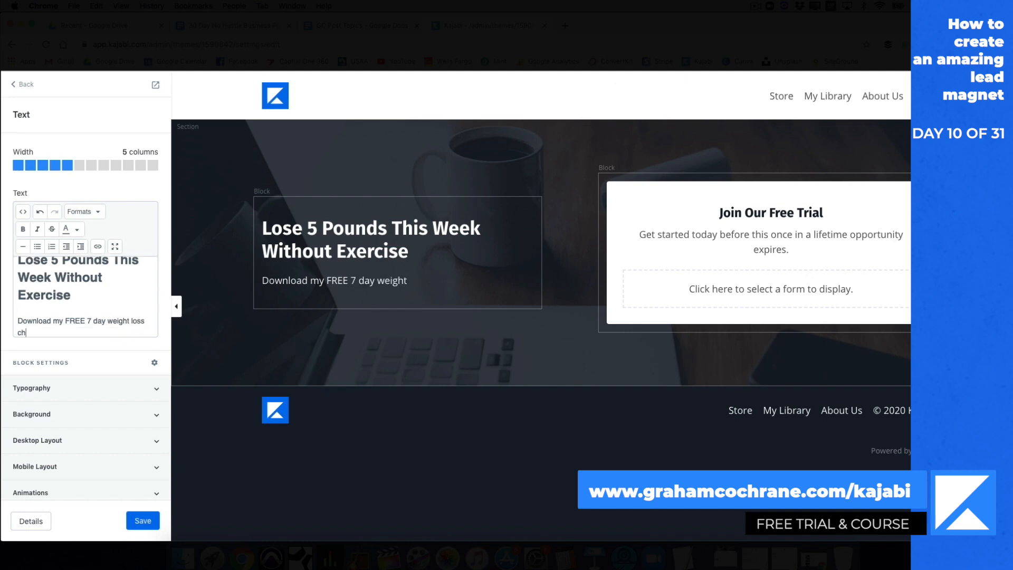
pyautogui.write('eatsheet and learn how to lose your next 5 pounds in a healthy and s')
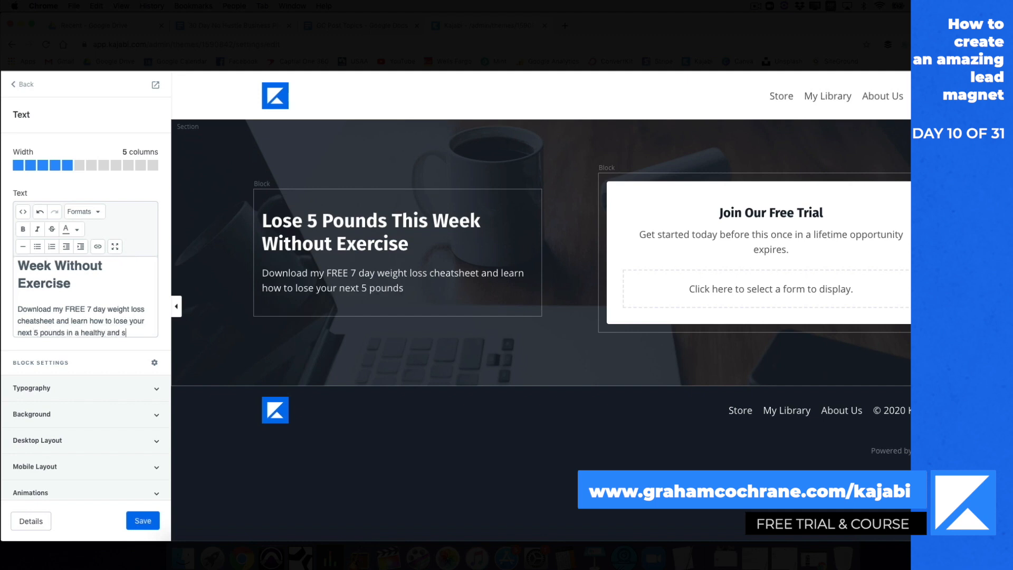
pyautogui.write('ustainable way.')
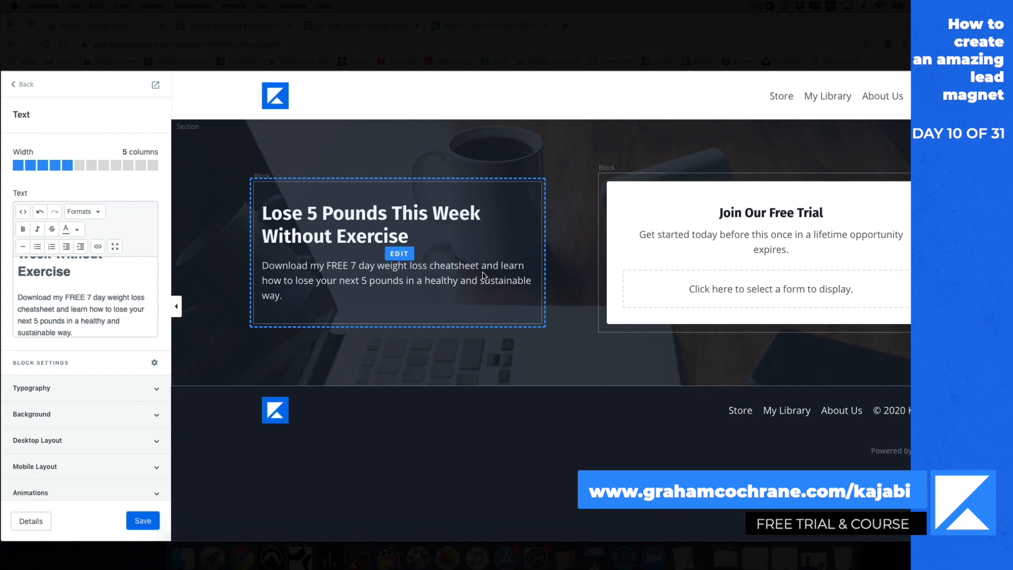
# Open the hero section's settings and review its background video and background image options.
pyautogui.click(534, 381)
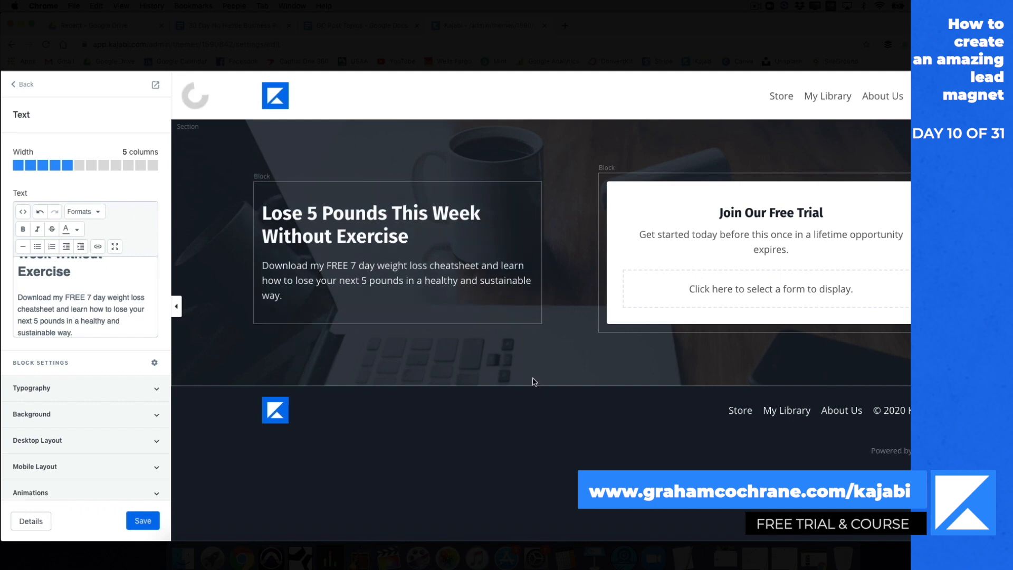
pyautogui.scroll(-7, 110, 370)
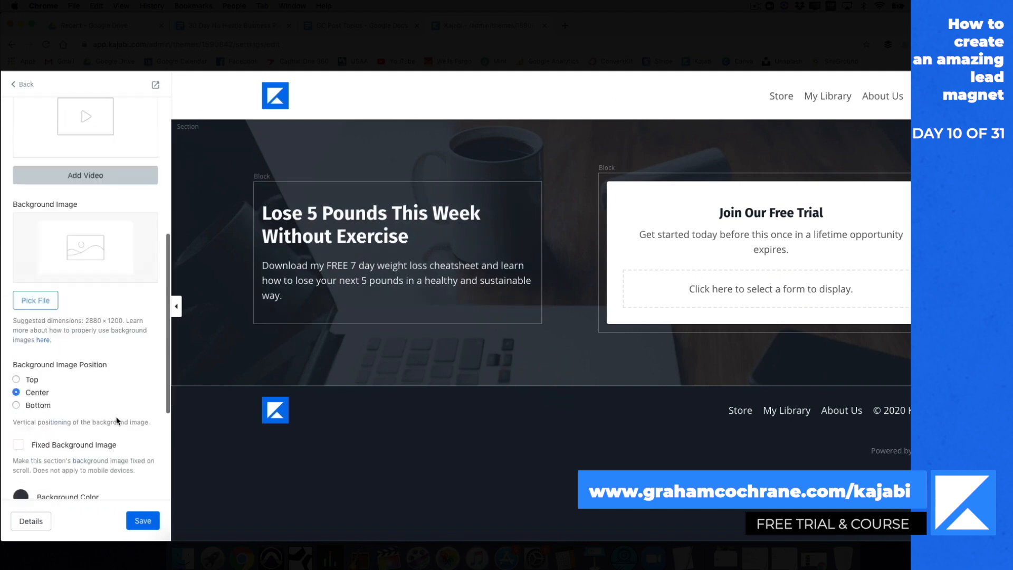
pyautogui.scroll(2, 111, 419)
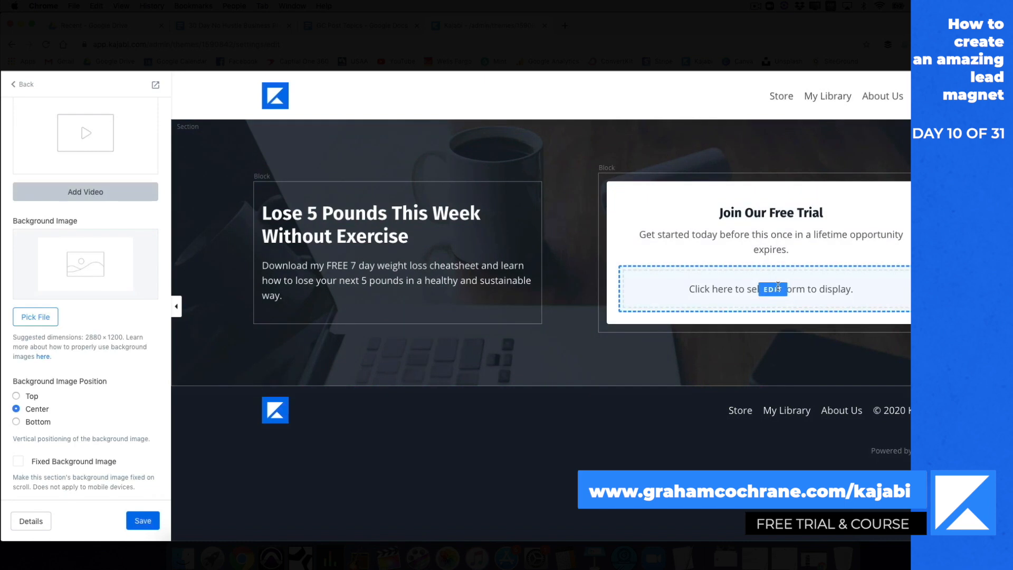
# Look over the settings of the hero's form block and save the landing page.
pyautogui.click(775, 290)
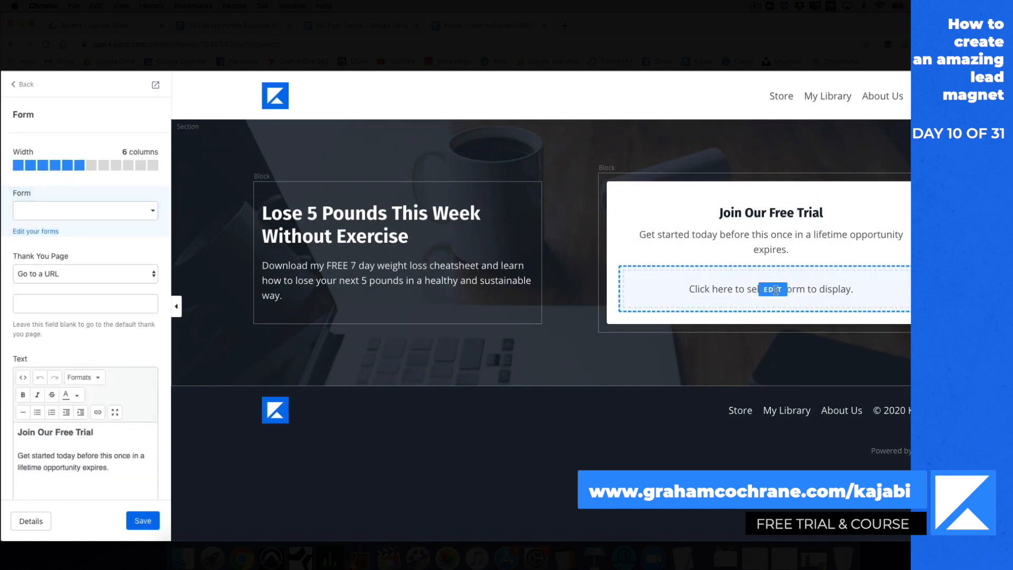
pyautogui.scroll(-6, 137, 301)
pyautogui.scroll(6, 96, 207)
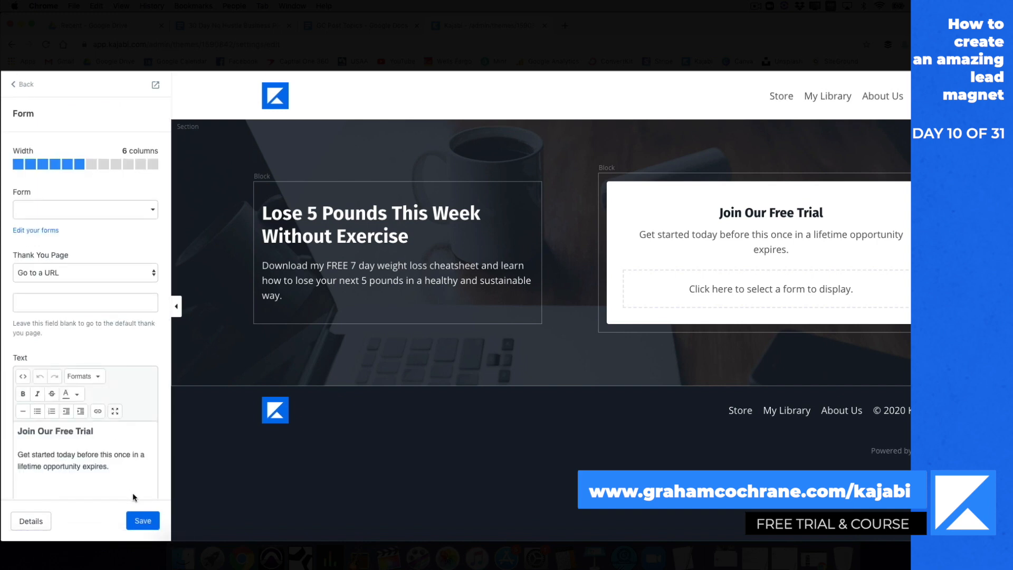
pyautogui.click(141, 528)
# Leave the page editor and create a new marketing form titled "5 Pound Cheat Sheet OPT IN".
pyautogui.click(25, 85)
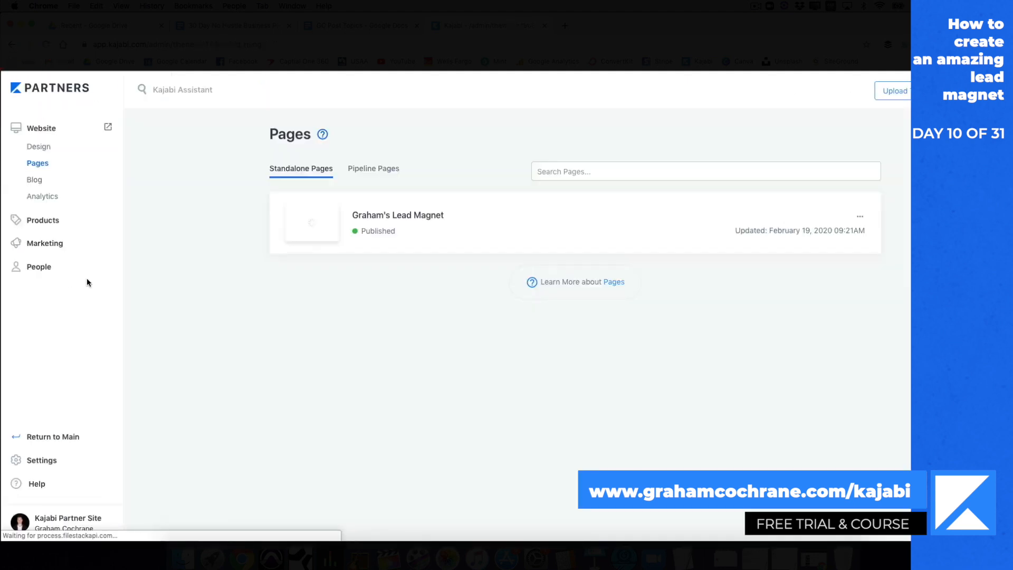
pyautogui.click(53, 242)
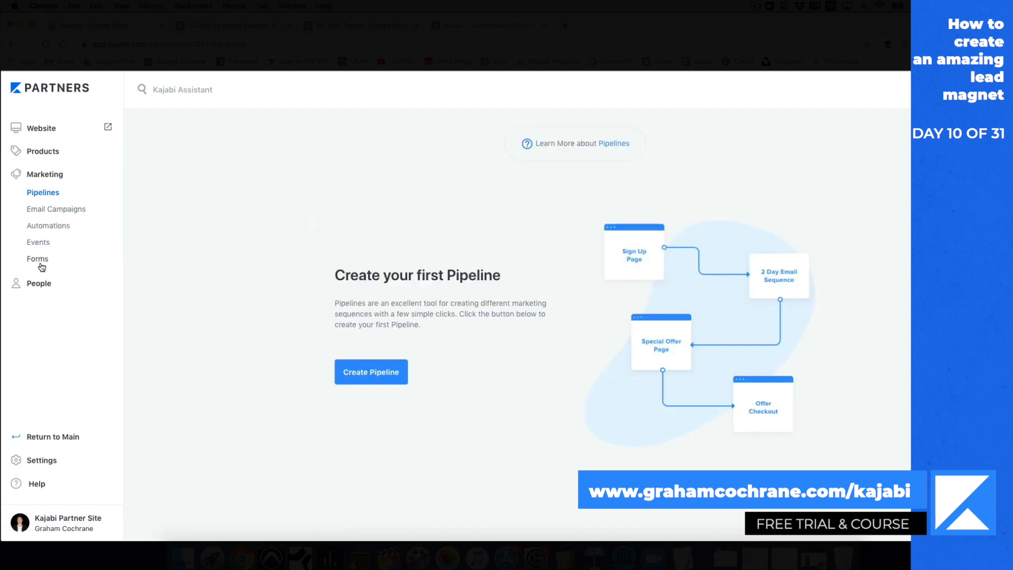
pyautogui.click(39, 259)
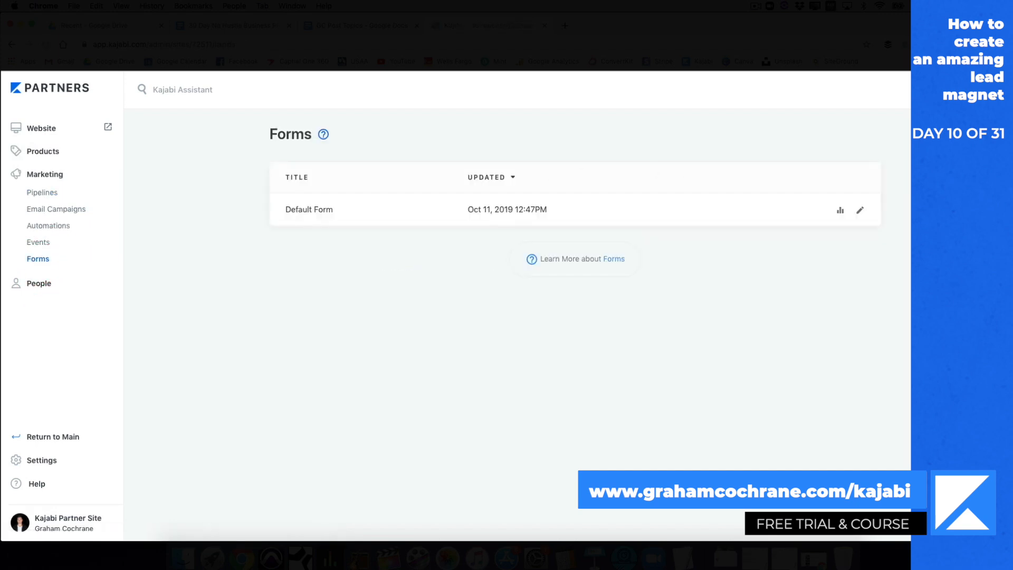
pyautogui.click(961, 90)
pyautogui.click(651, 222)
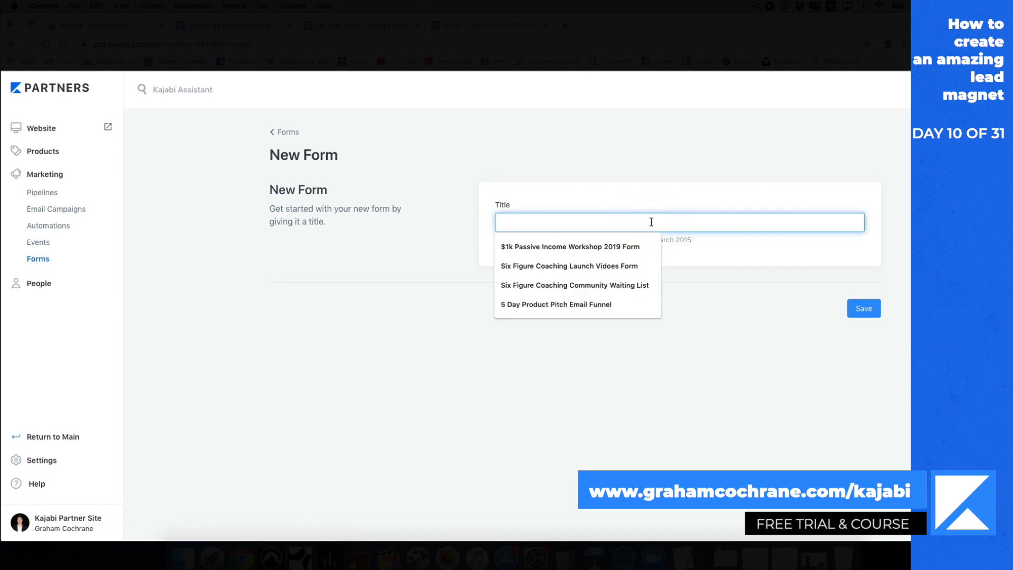
pyautogui.write('5 Pound Cheat Sheet OPT IN')
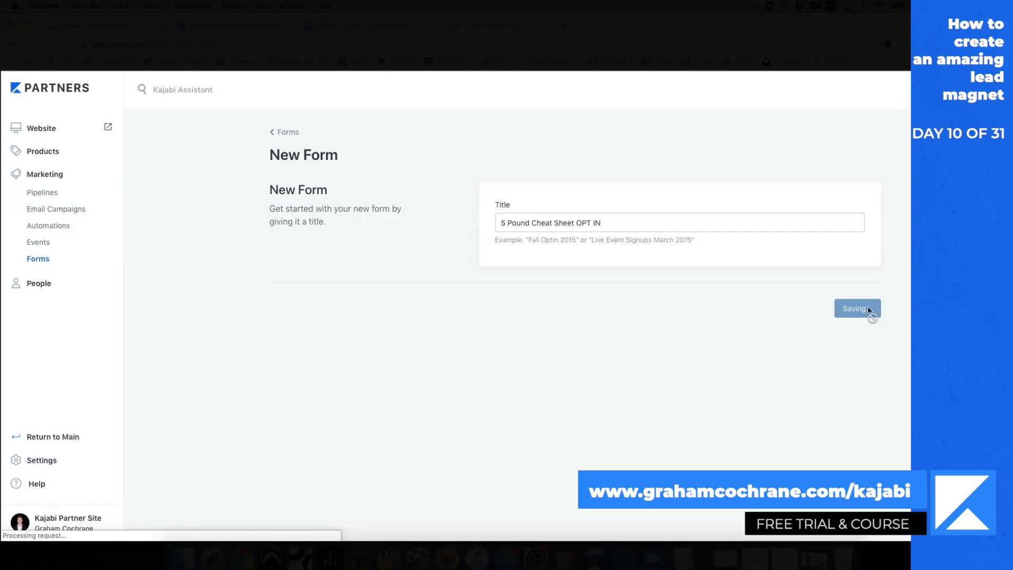
pyautogui.scroll(-3, 457, 338)
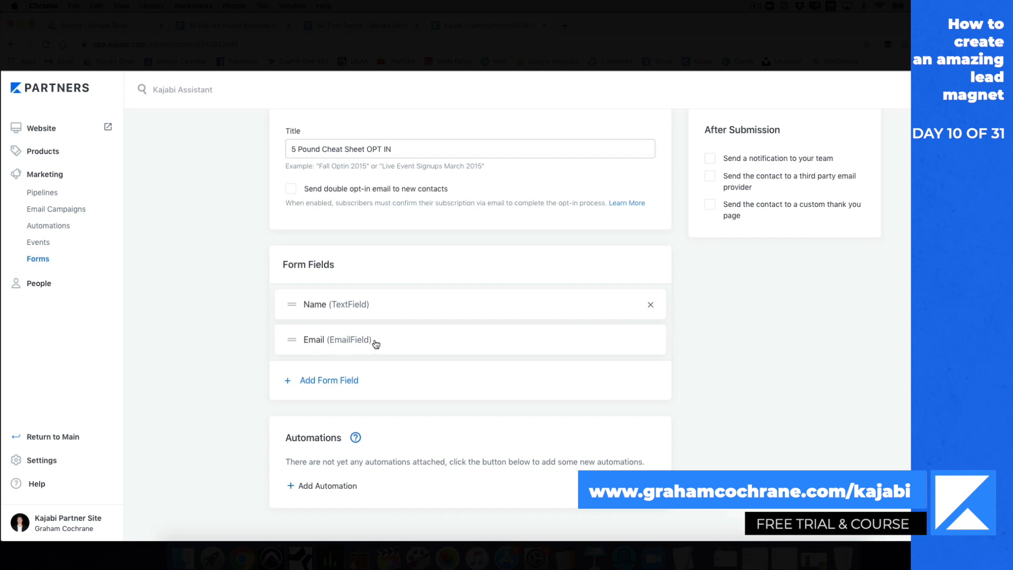
pyautogui.scroll(3, 417, 365)
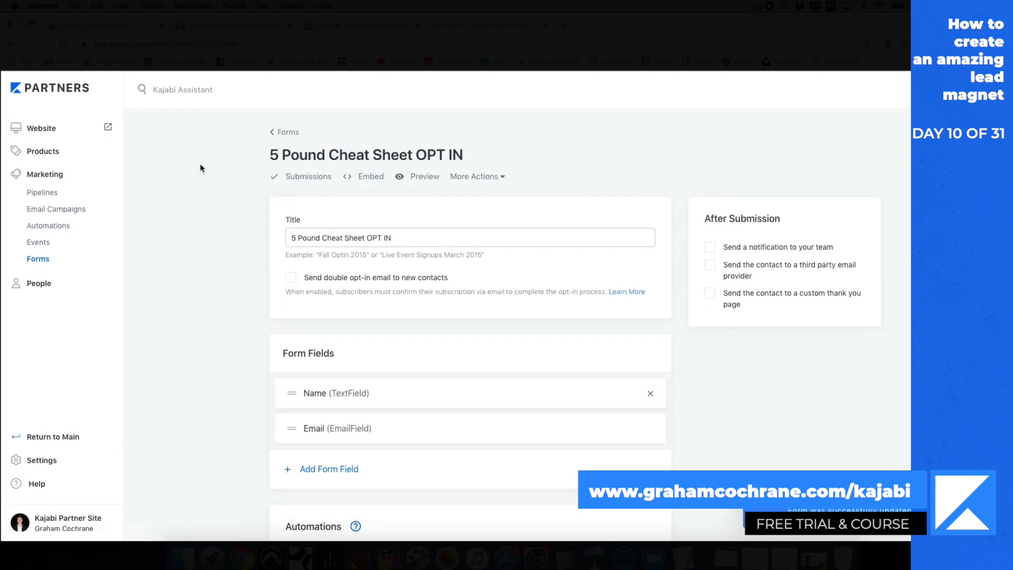
# Return to the website's standalone pages and reopen the lead magnet landing page for editing.
pyautogui.click(56, 131)
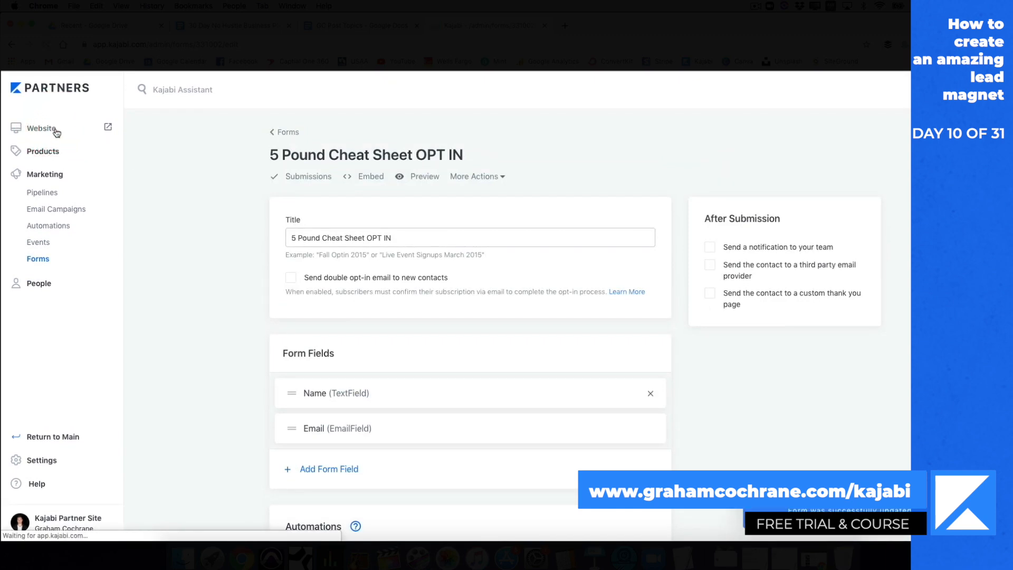
pyautogui.click(44, 165)
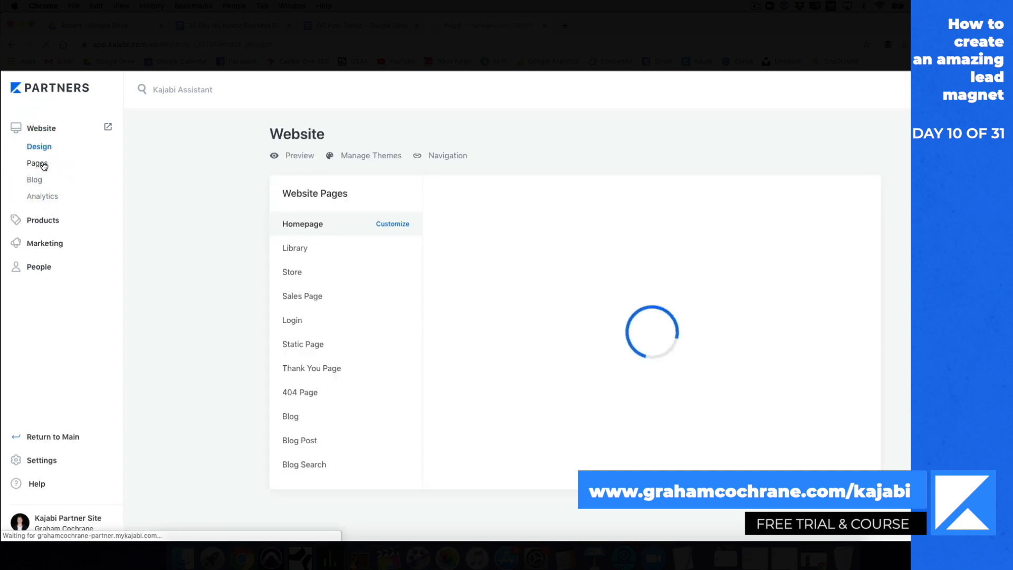
pyautogui.click(380, 217)
pyautogui.click(377, 177)
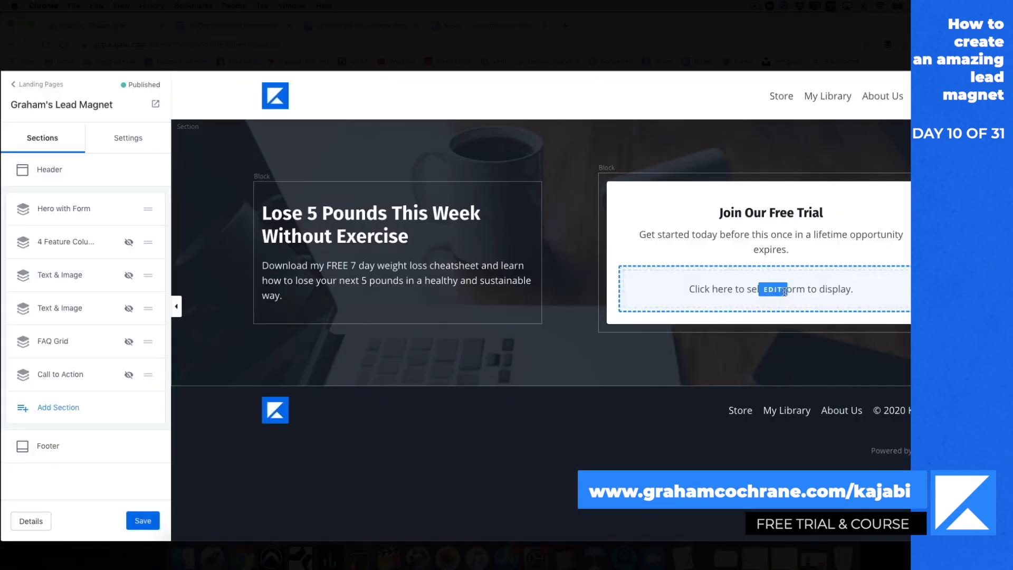
# Assign the "5 Pound Cheat Sheet OPT IN" form to the hero's form block, keep the thank you page as "Go to a URL", and save.
pyautogui.click(785, 291)
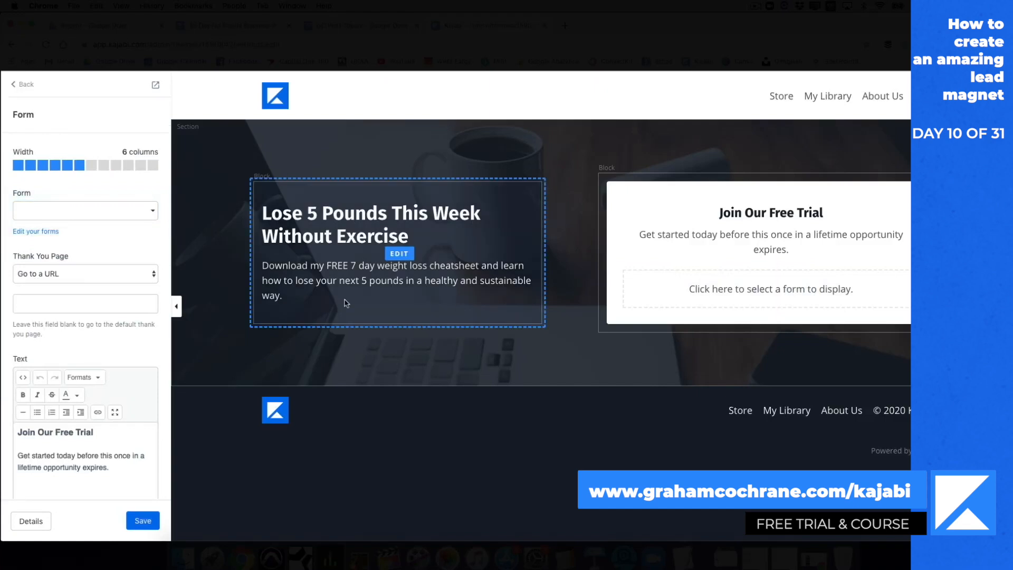
pyautogui.click(150, 215)
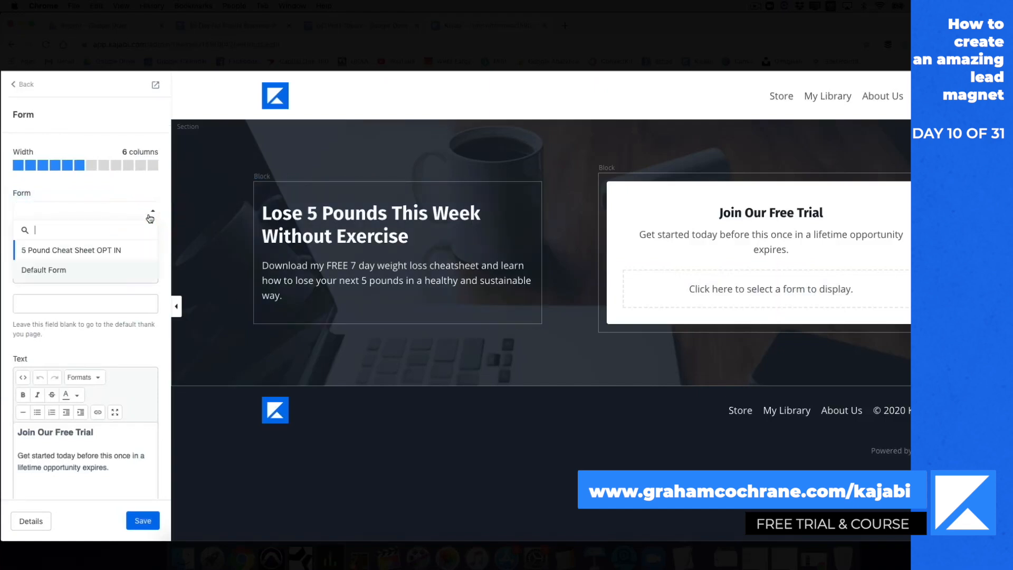
pyautogui.click(118, 251)
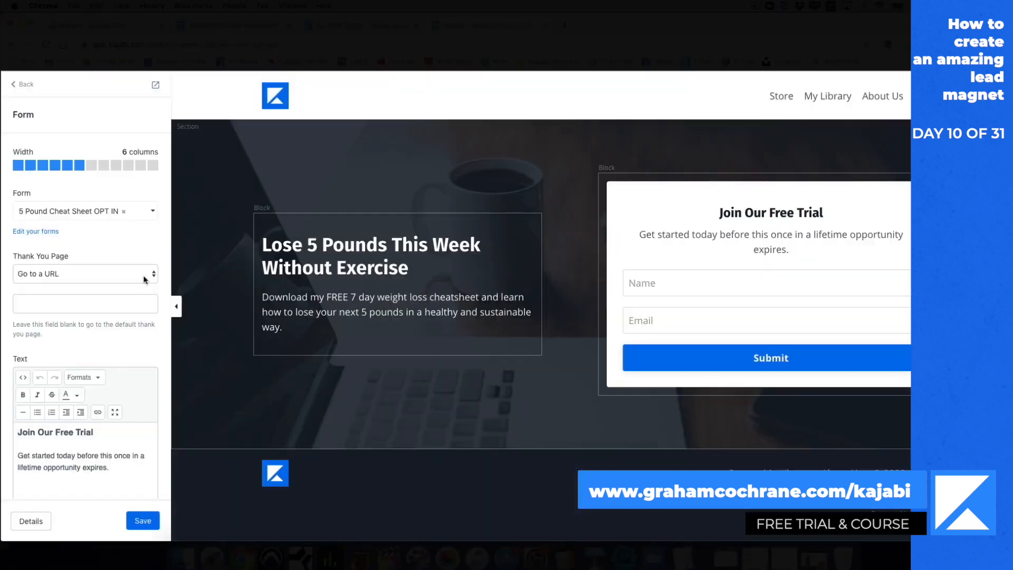
pyautogui.click(145, 279)
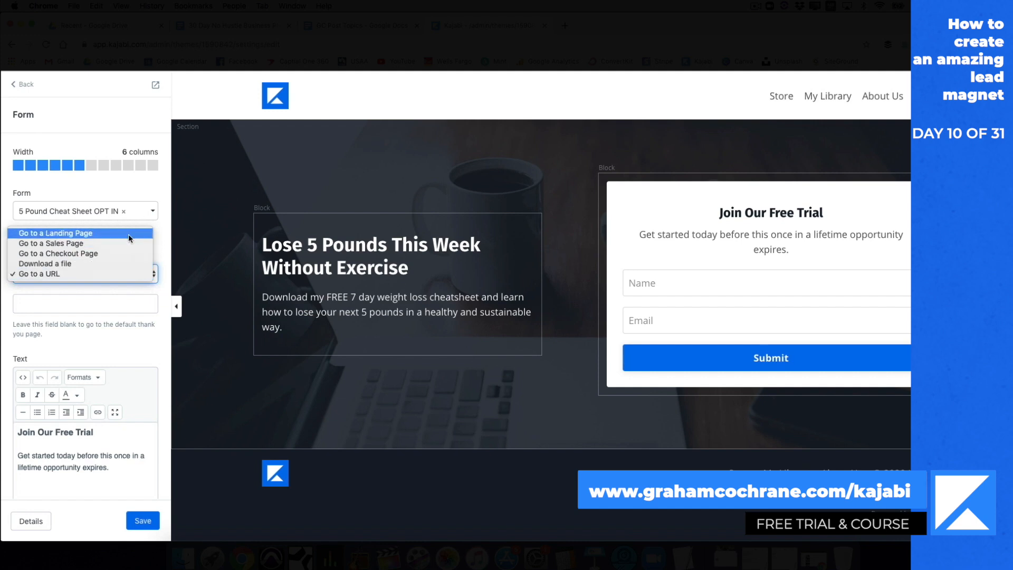
pyautogui.click(158, 290)
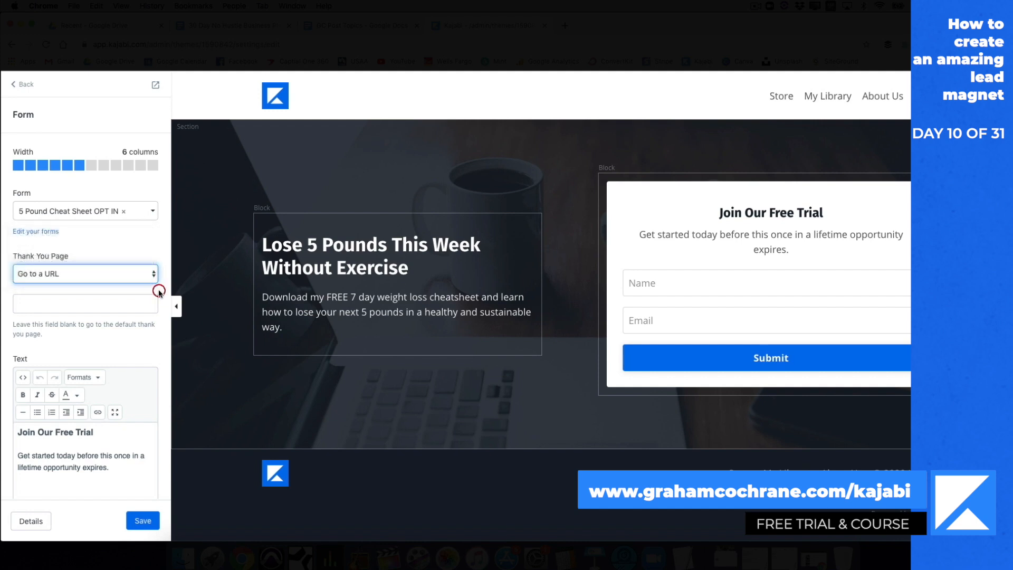
pyautogui.click(143, 521)
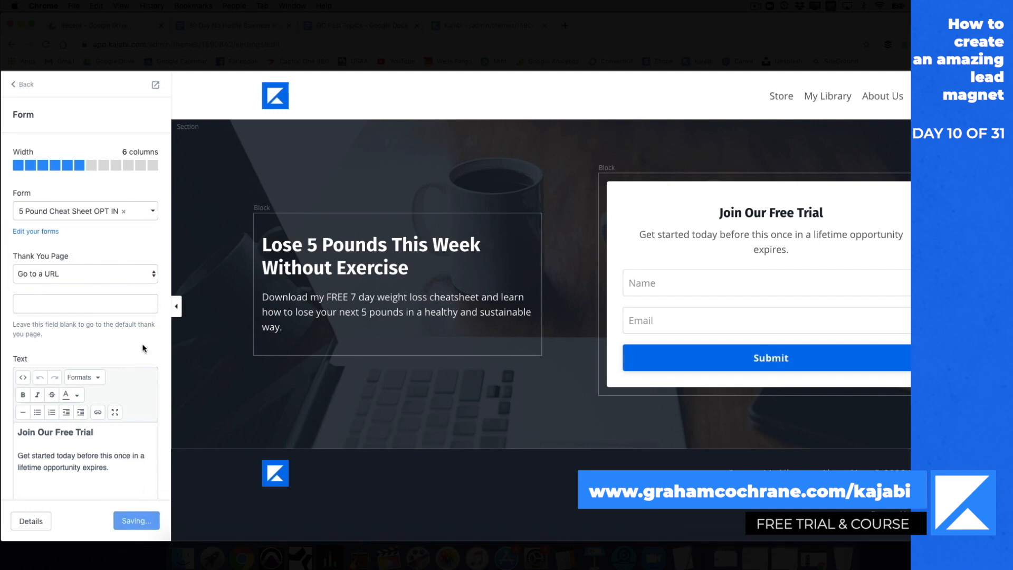
# Leave the page editor and create a new landing page from the Danke thank you template, titled "Lead Magnet Thank You".
pyautogui.click(26, 84)
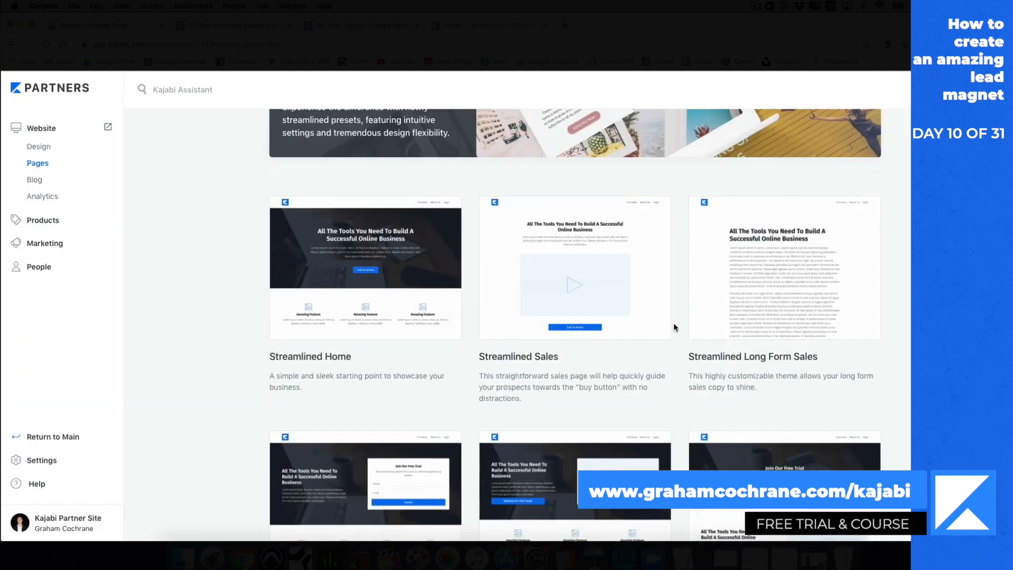
pyautogui.scroll(-10, 674, 328)
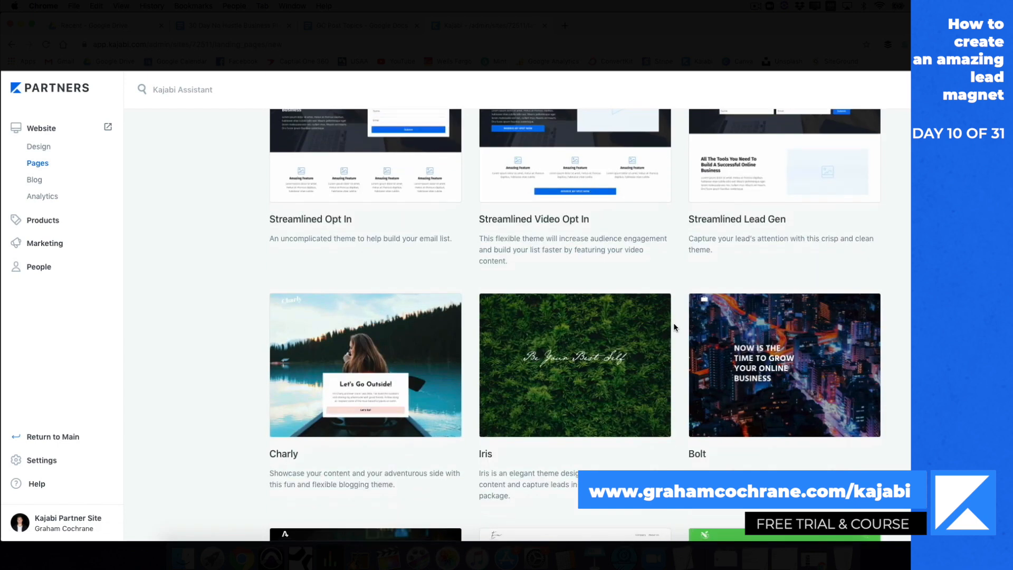
pyautogui.scroll(-5, 674, 327)
pyautogui.click(407, 260)
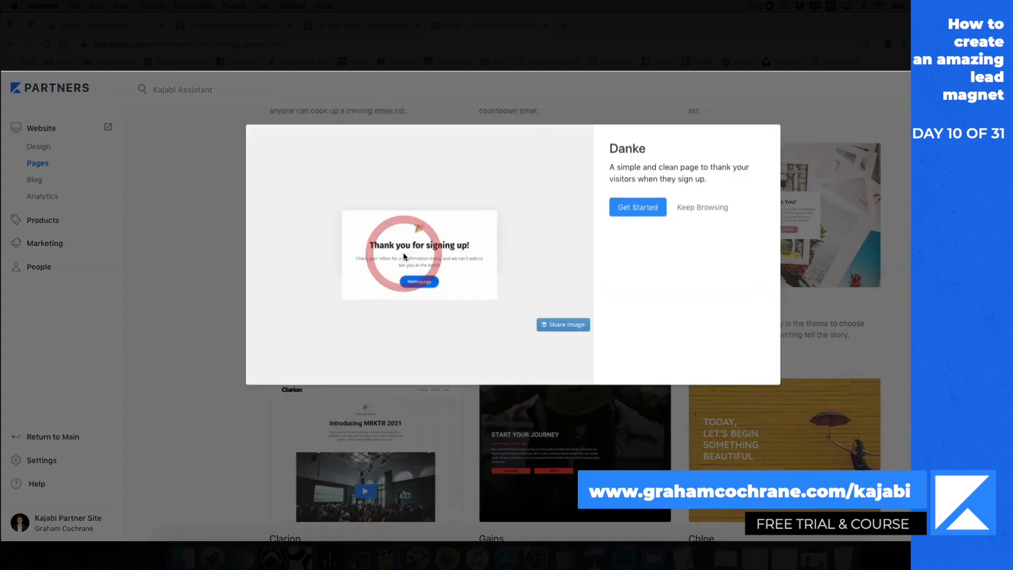
pyautogui.click(650, 209)
pyautogui.click(650, 211)
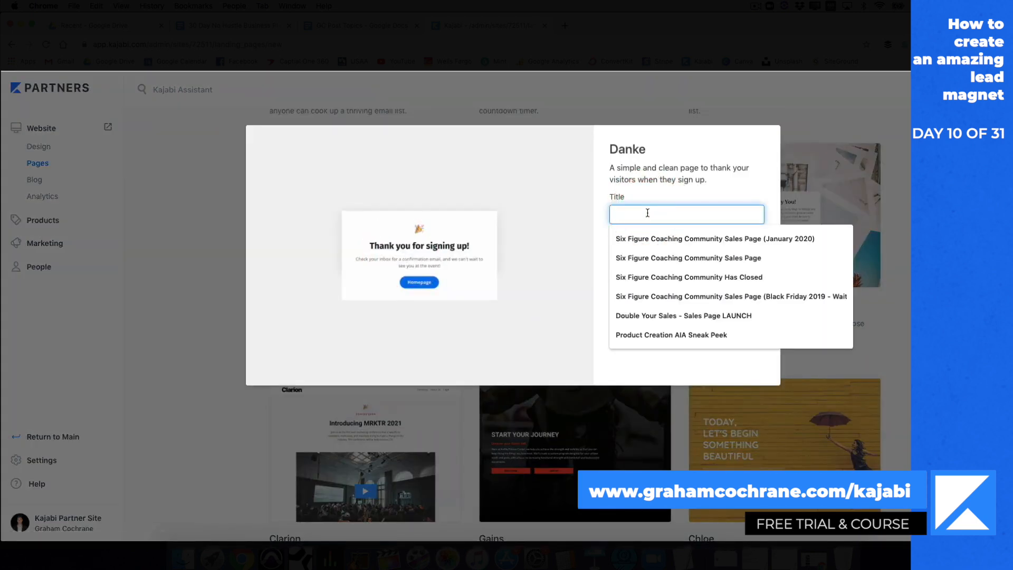
pyautogui.write('Lead Magnet Thank Y')
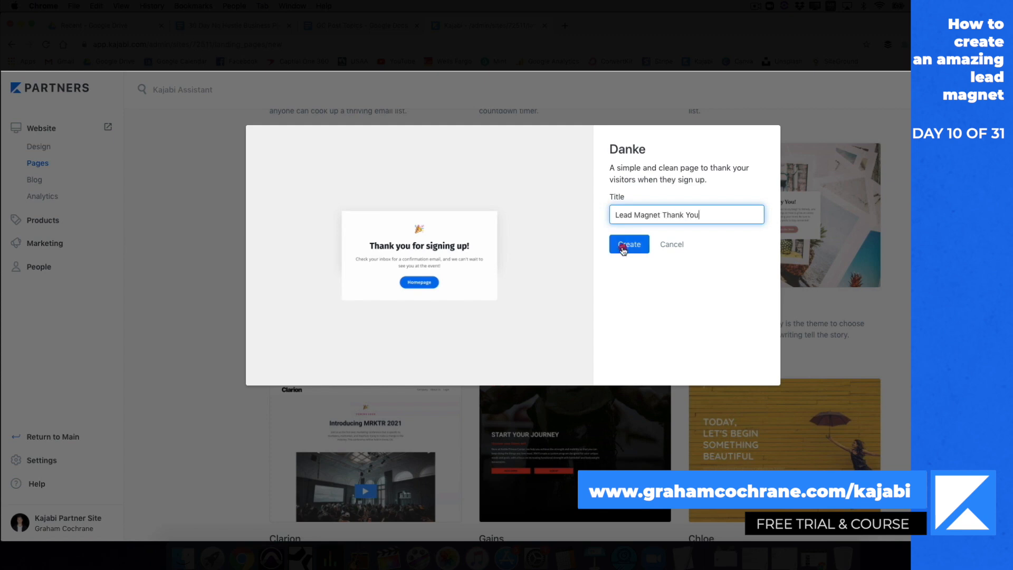
pyautogui.write('ou')
pyautogui.click(622, 245)
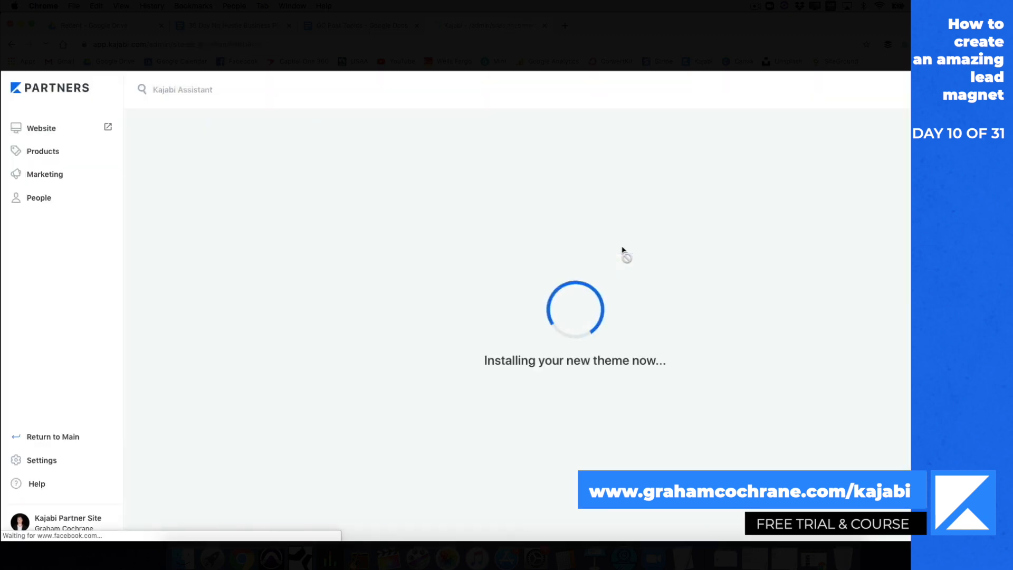